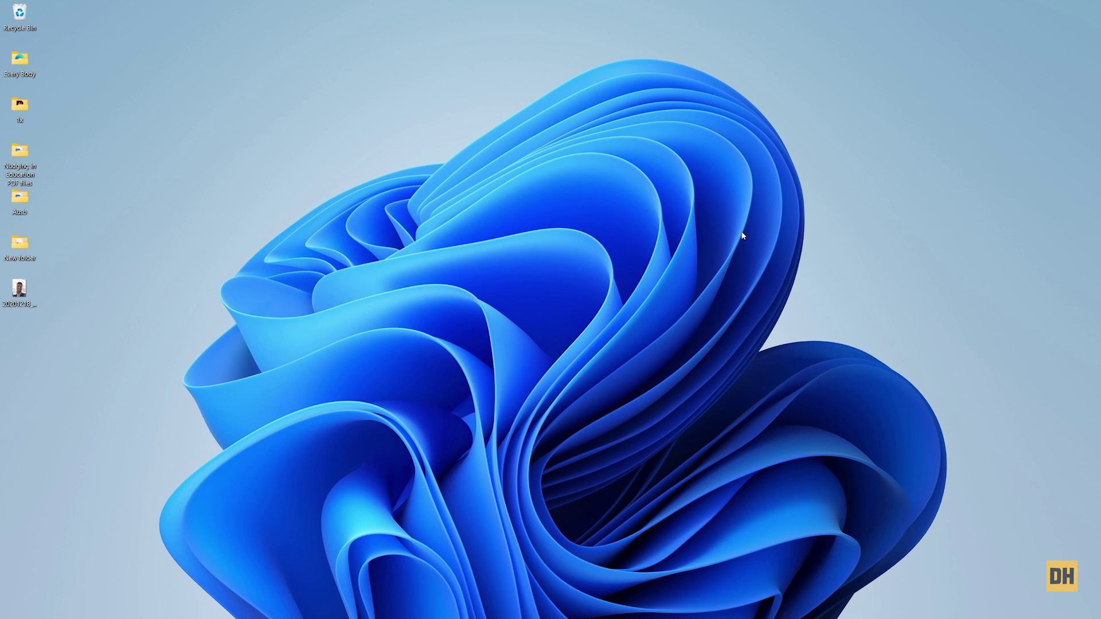
Search Windows for 'clipboard' and open the Clipboard settings page.
mouse_move(463, 618)
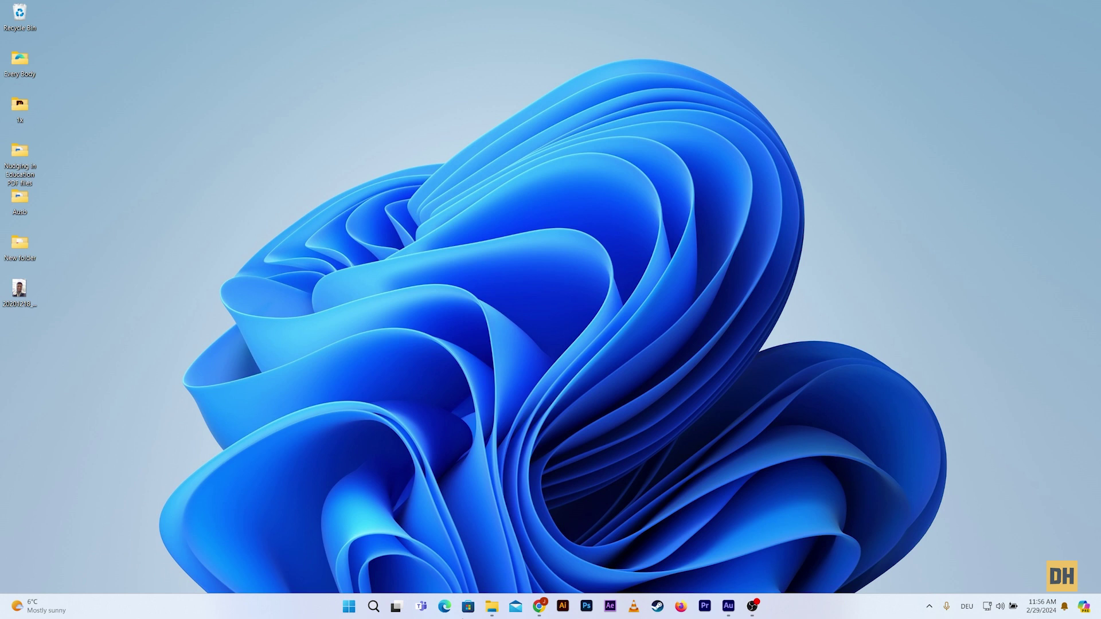
left_click(381, 605)
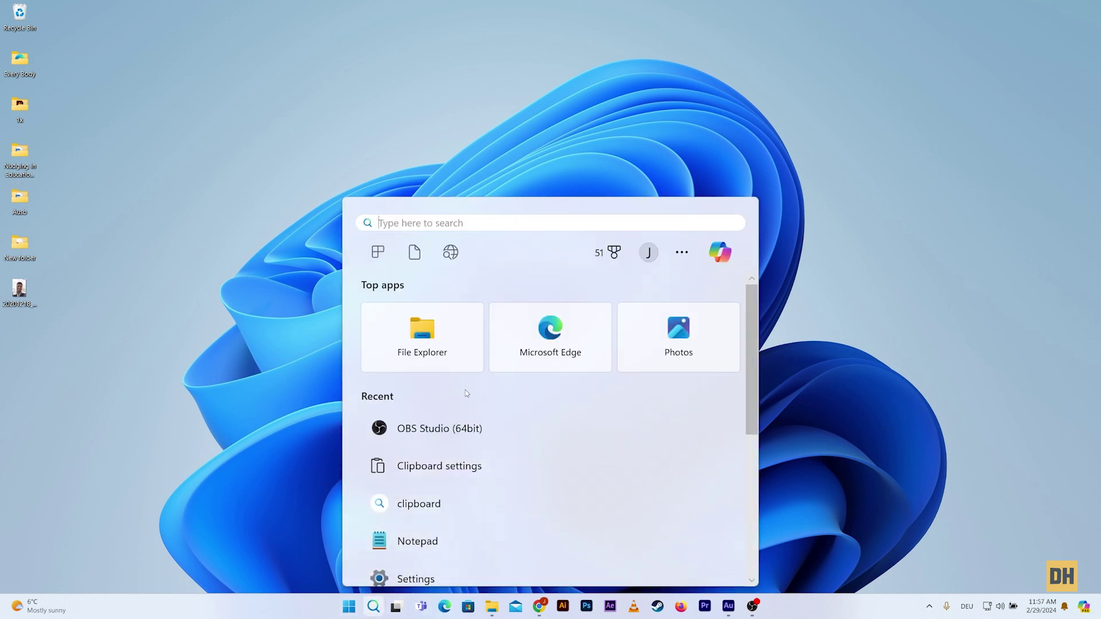
type("clipboard")
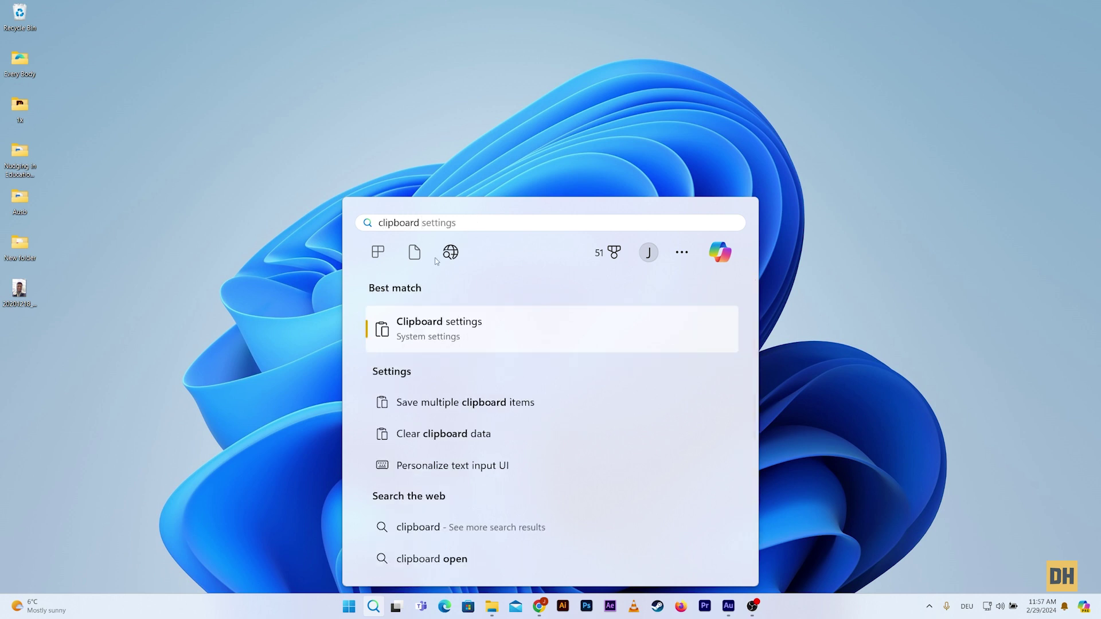
left_click(429, 325)
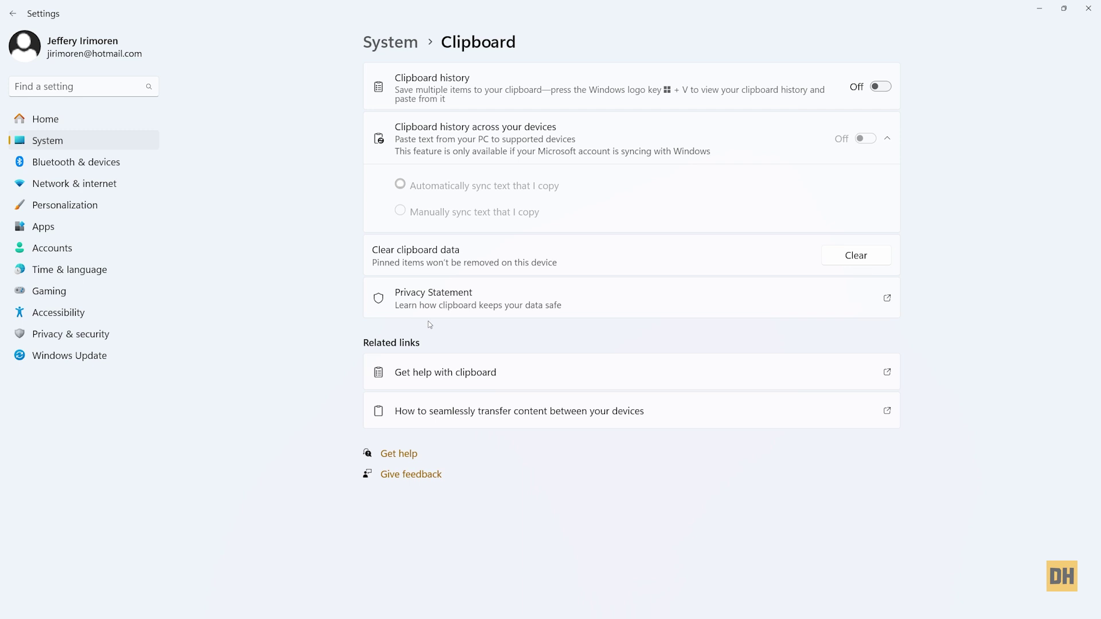
Turn on Clipboard history and the clipboard sync across devices toggle.
left_click(883, 88)
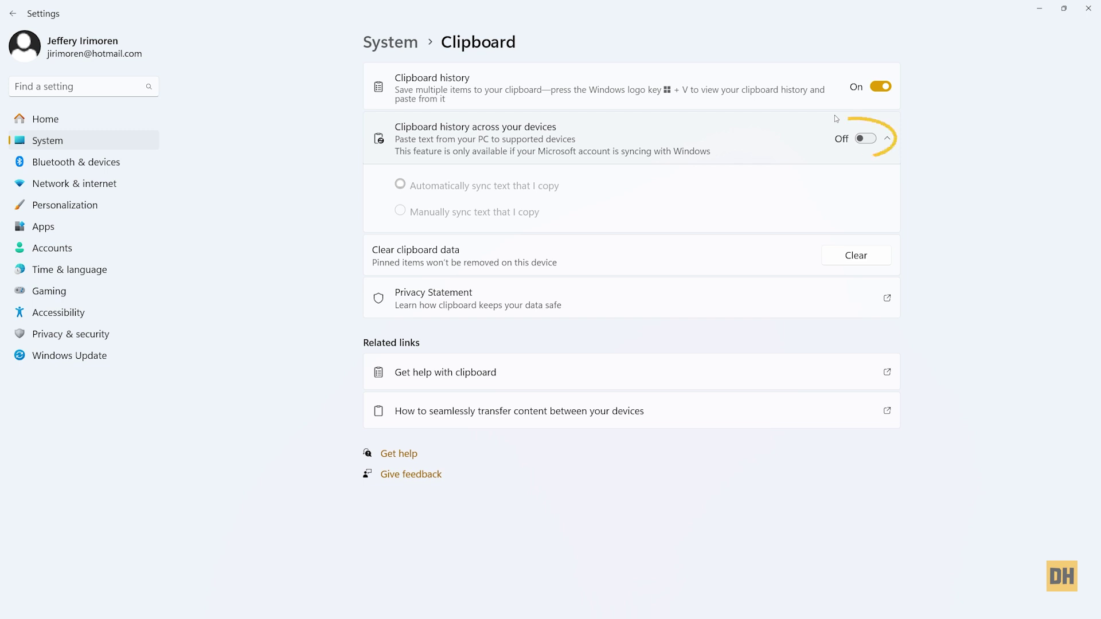
left_click(866, 140)
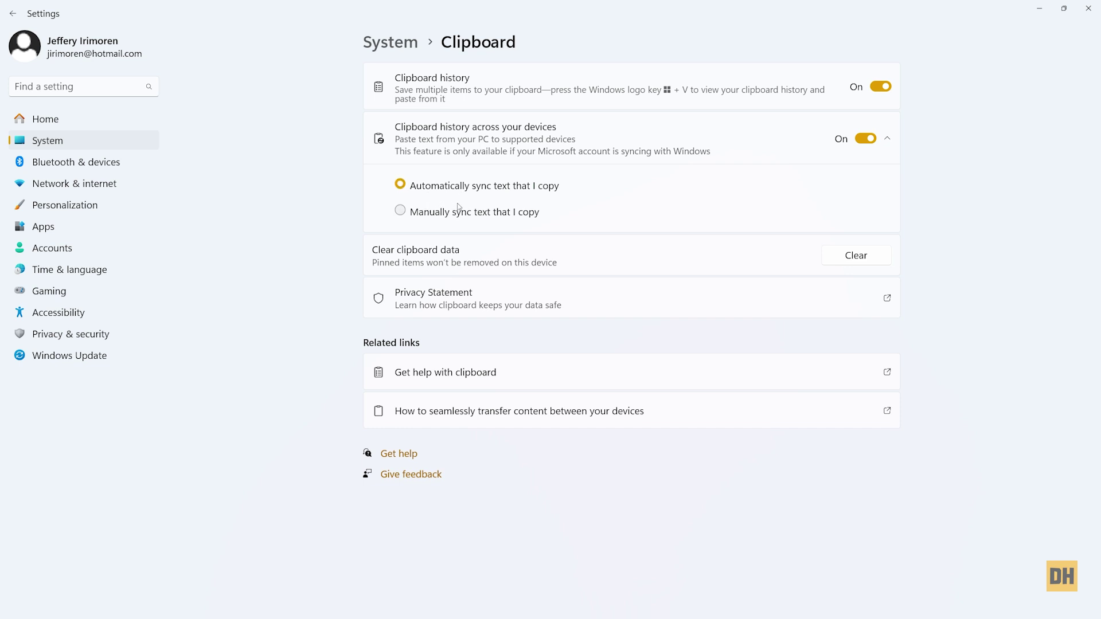
Switch clipboard syncing across devices back off and close the Settings window.
left_click(874, 143)
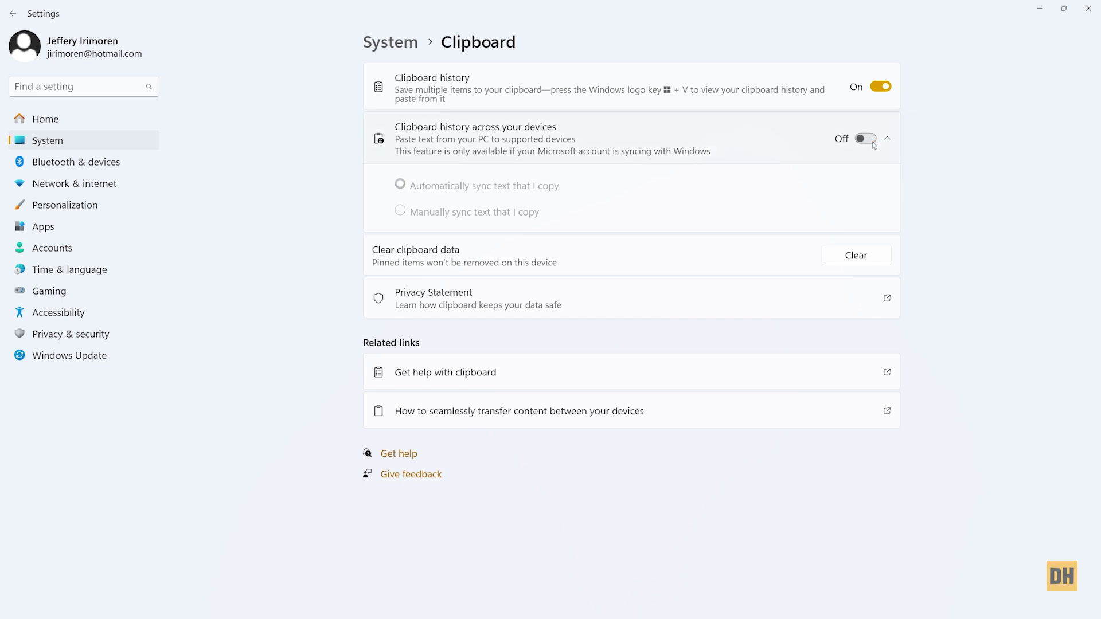
left_click(1090, 8)
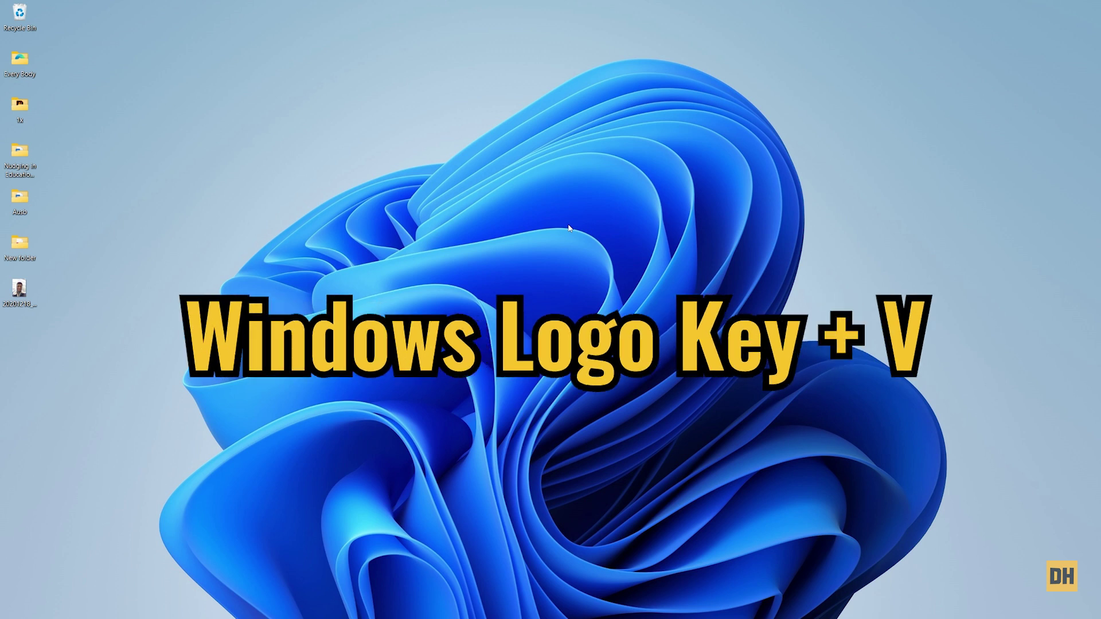
Open clipboard history with Win+V, then expand and collapse the copied entry's '...' actions.
key("super+v")
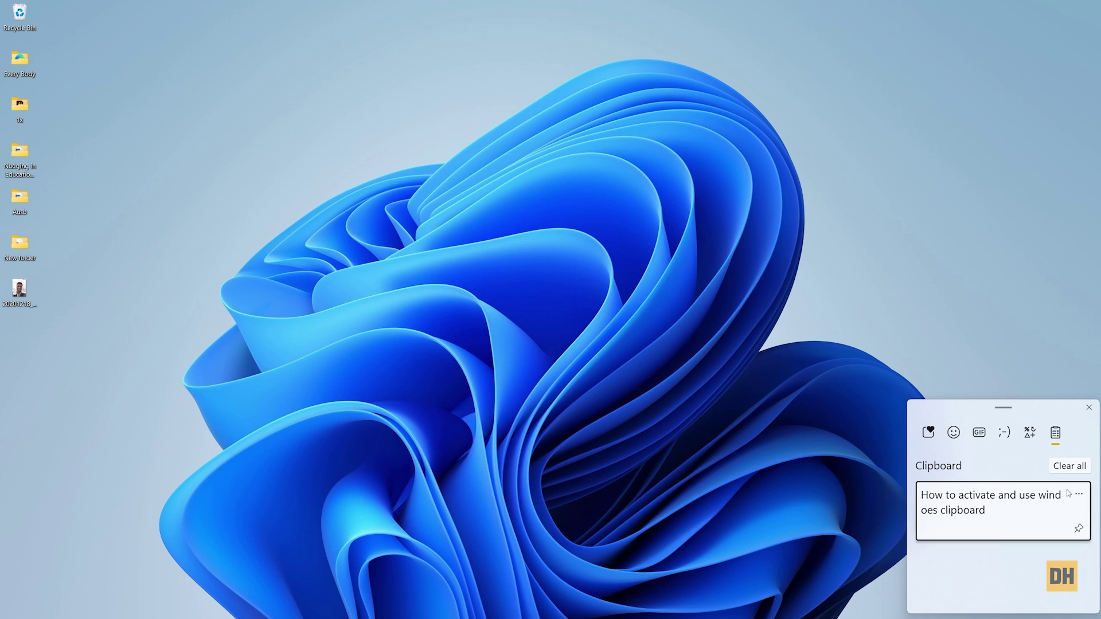
left_click(1084, 498)
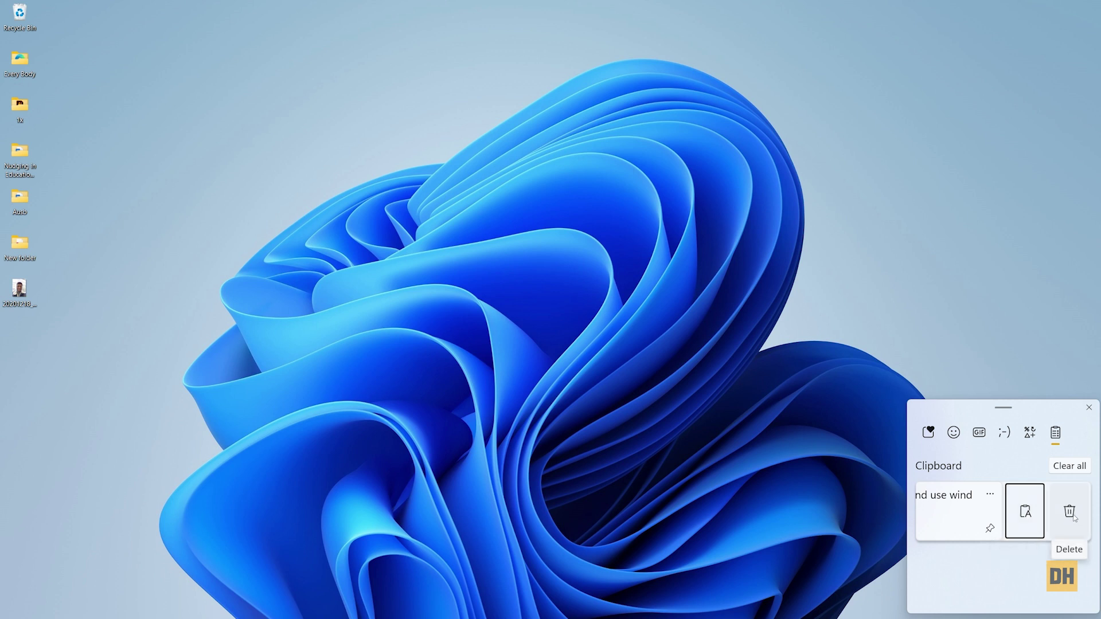
left_click(989, 495)
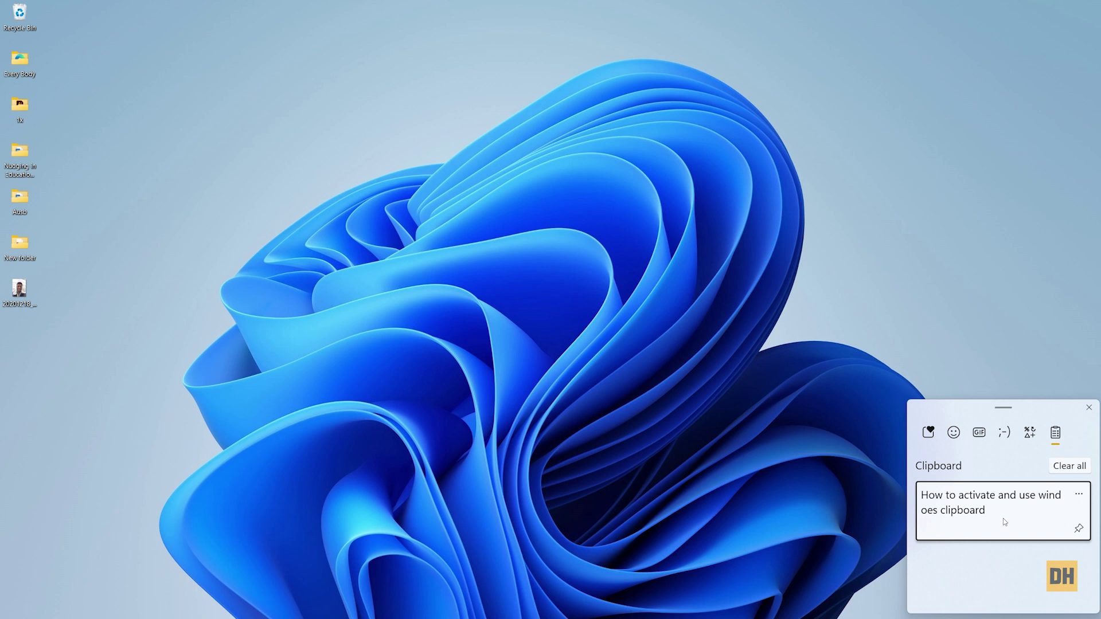
Pin and then unpin the copied entry, then dismiss the clipboard panel with Esc.
left_click(1079, 529)
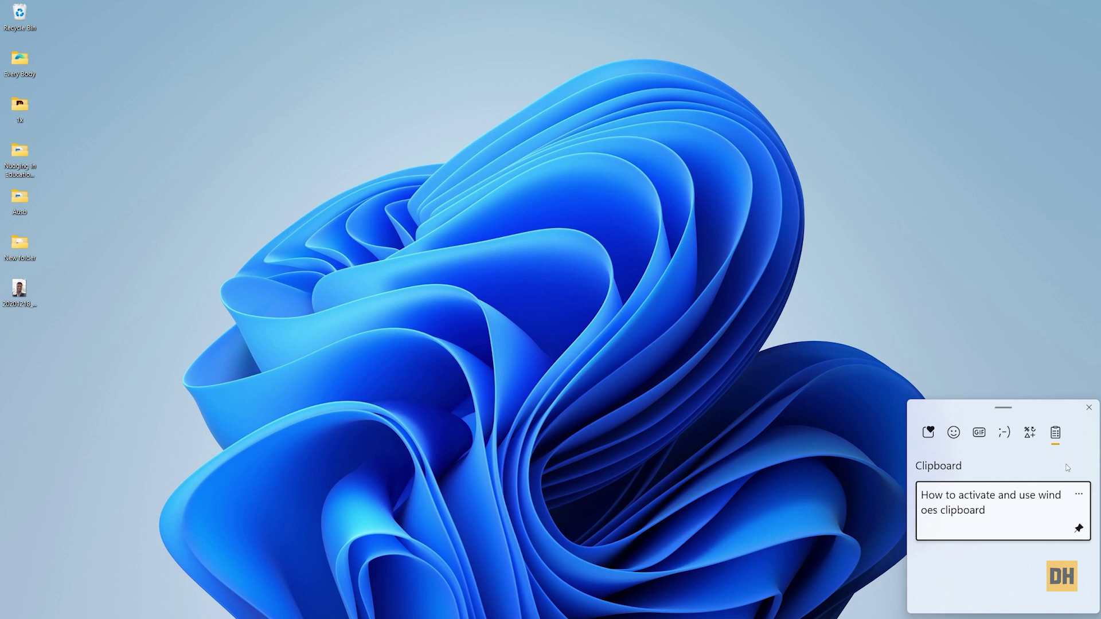
left_click(1079, 528)
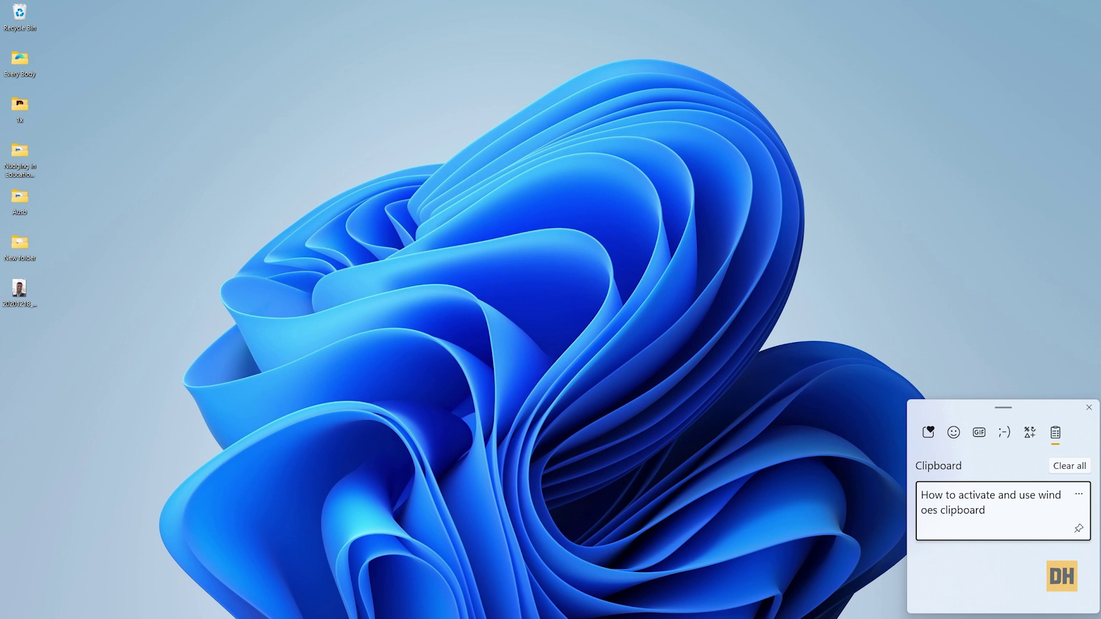
key("Escape")
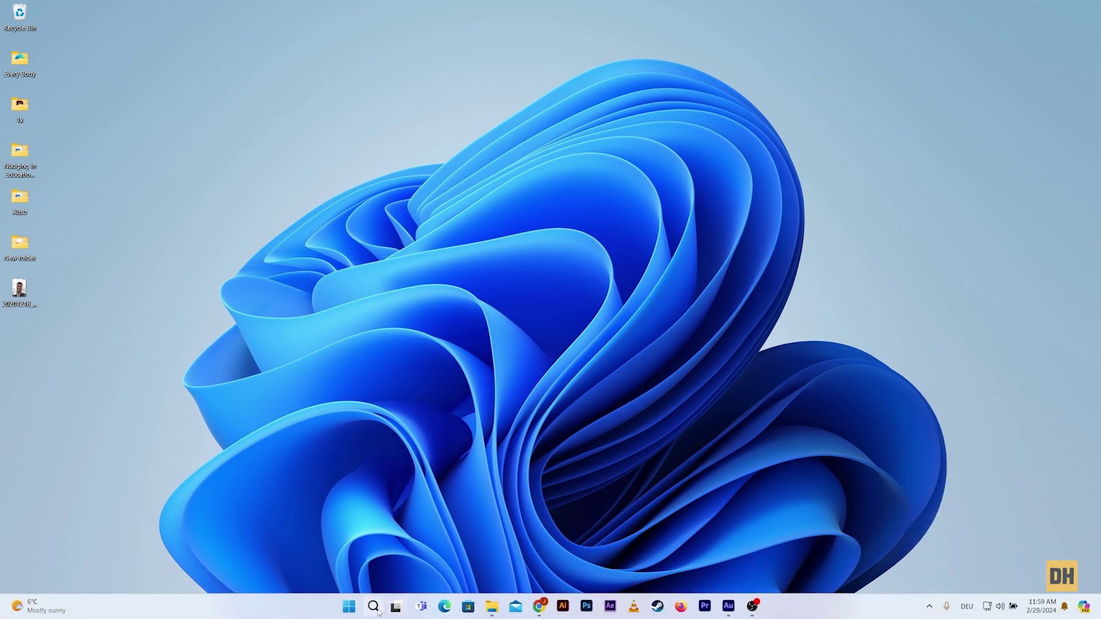
Open Notepad and copy the note's first line with Shift+Home and Ctrl+C.
left_click(373, 606)
left_click(422, 548)
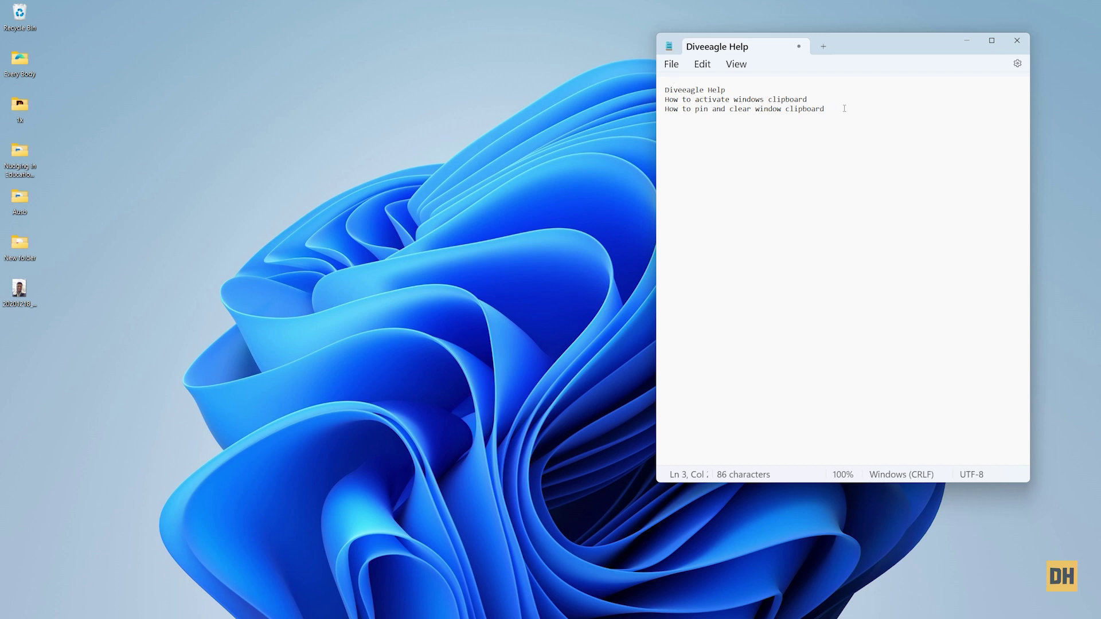
left_click(736, 91)
key("shift+Home")
key("ctrl+c")
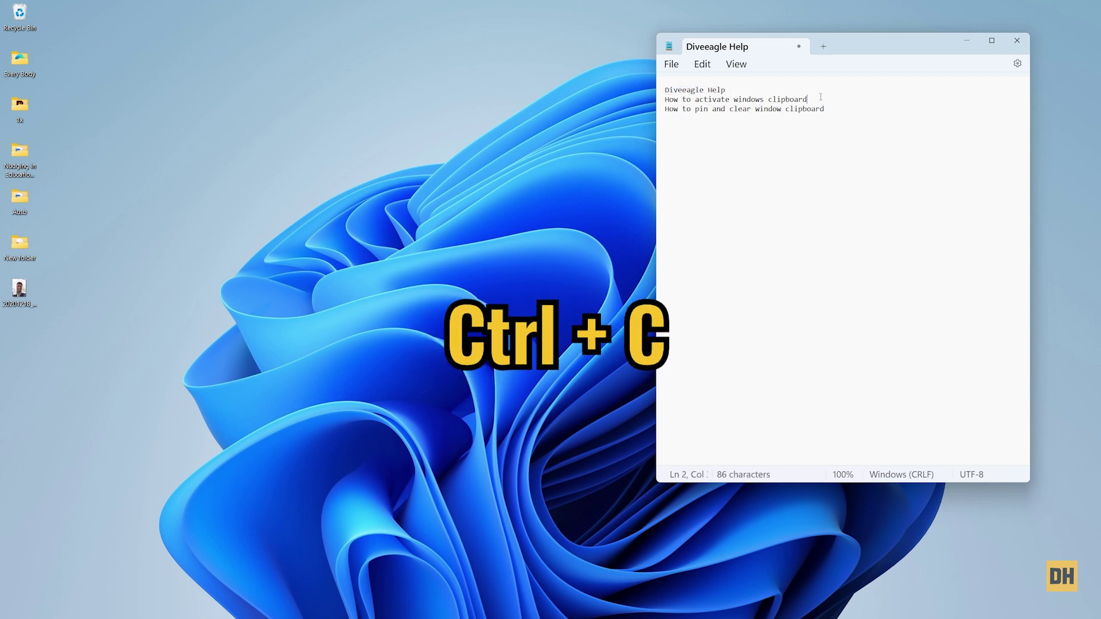
Copy line 3, 'How to pin and clear window clipboard', then reopen clipboard history.
mouse_move(665, 101)
left_mouse_down()
mouse_move(853, 96)
mouse_move(664, 118)
left_mouse_up()
left_click(833, 109)
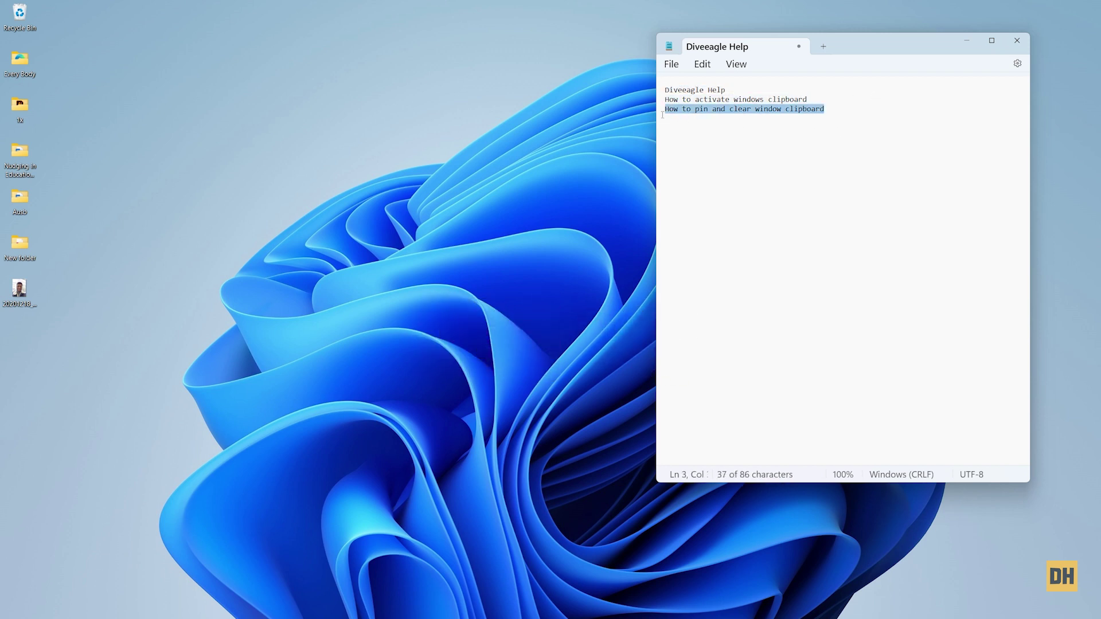
left_click(879, 110)
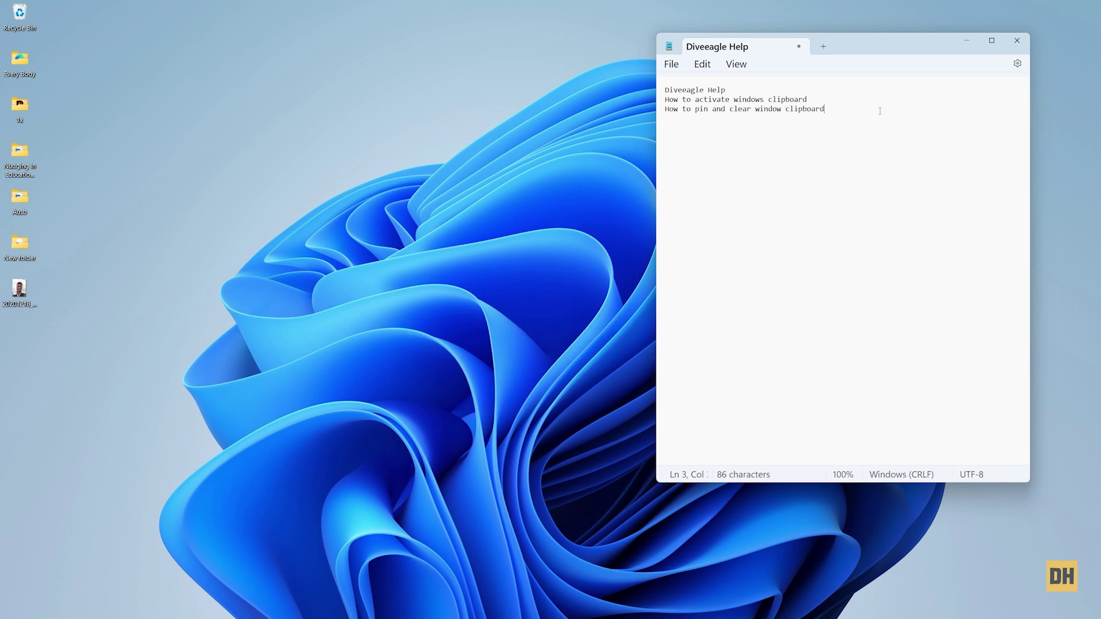
key("super+v")
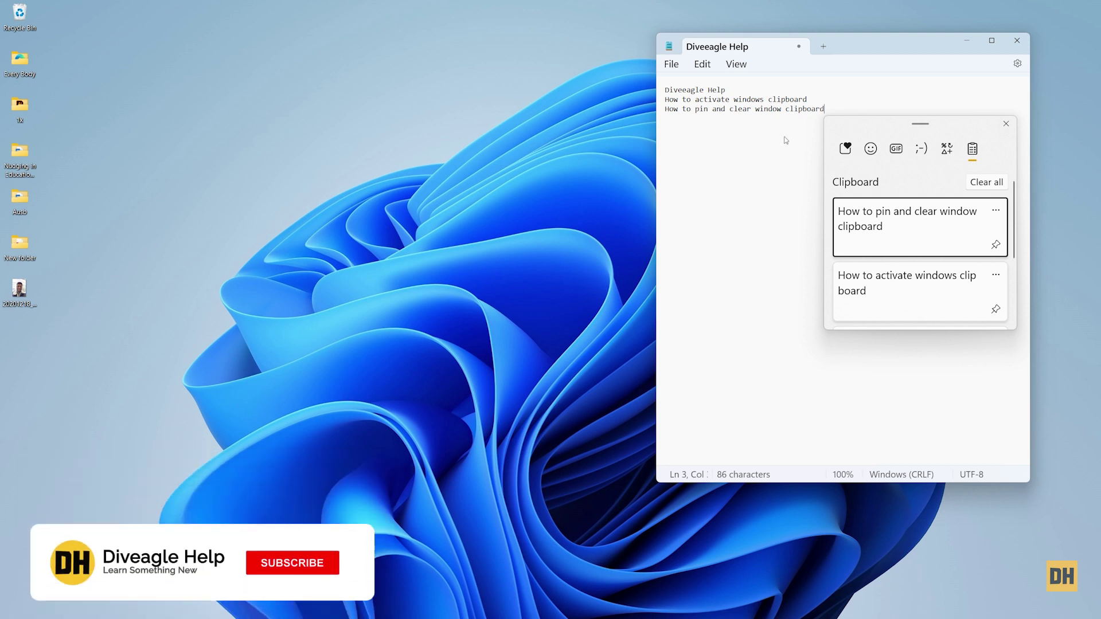
Pin 'Diveeagle Help', clear all other history entries, and paste it into the note.
scroll(936, 231, "down", 2)
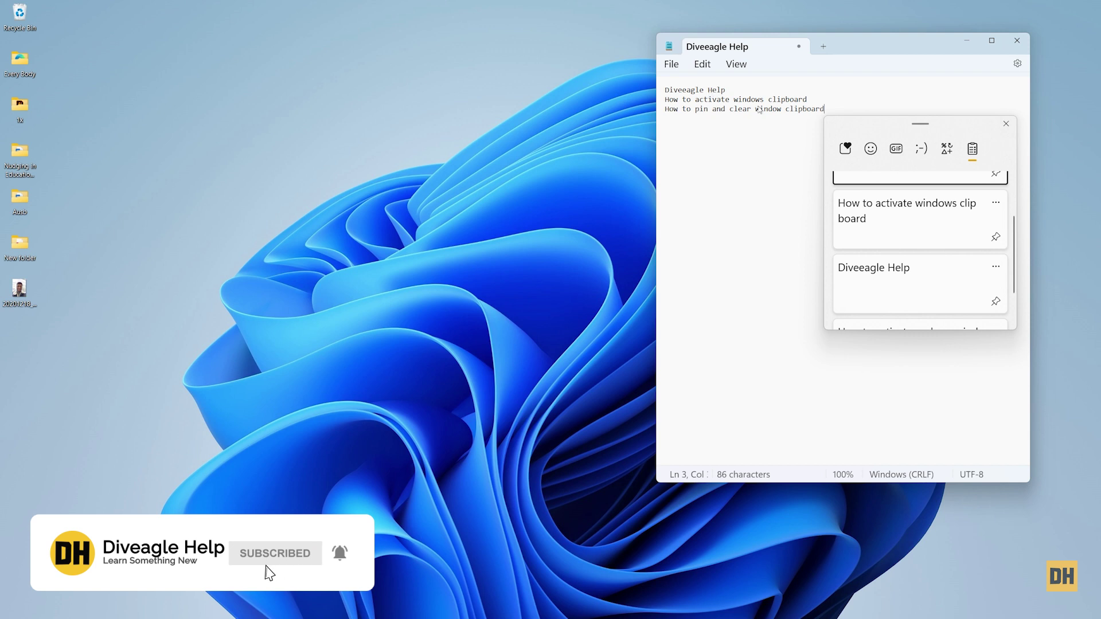
scroll(932, 232, "down", 2)
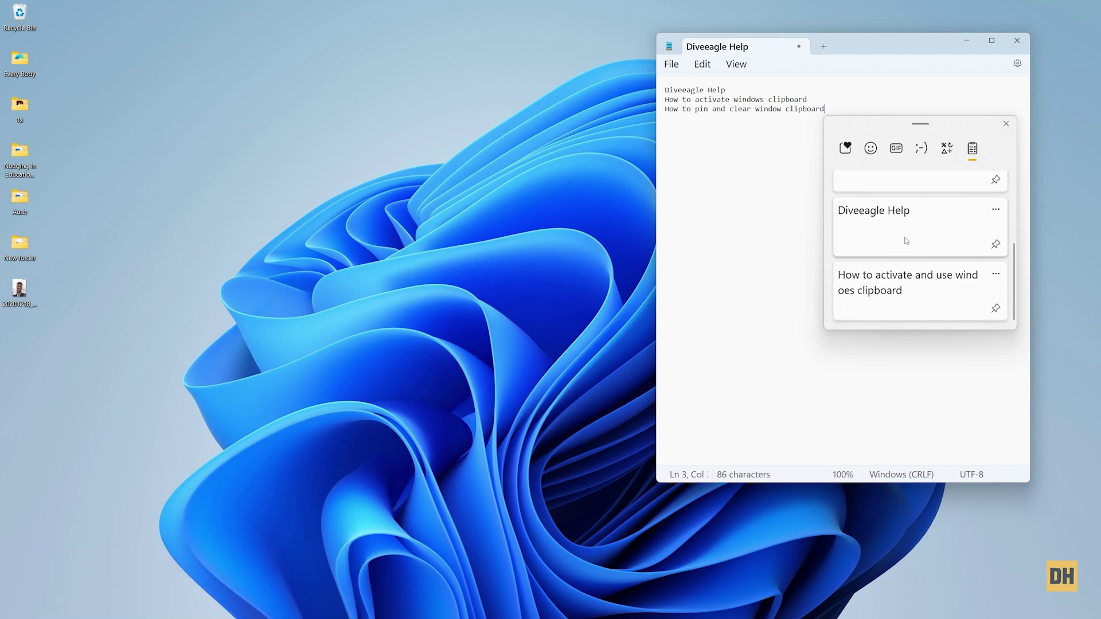
scroll(906, 241, "up", 3)
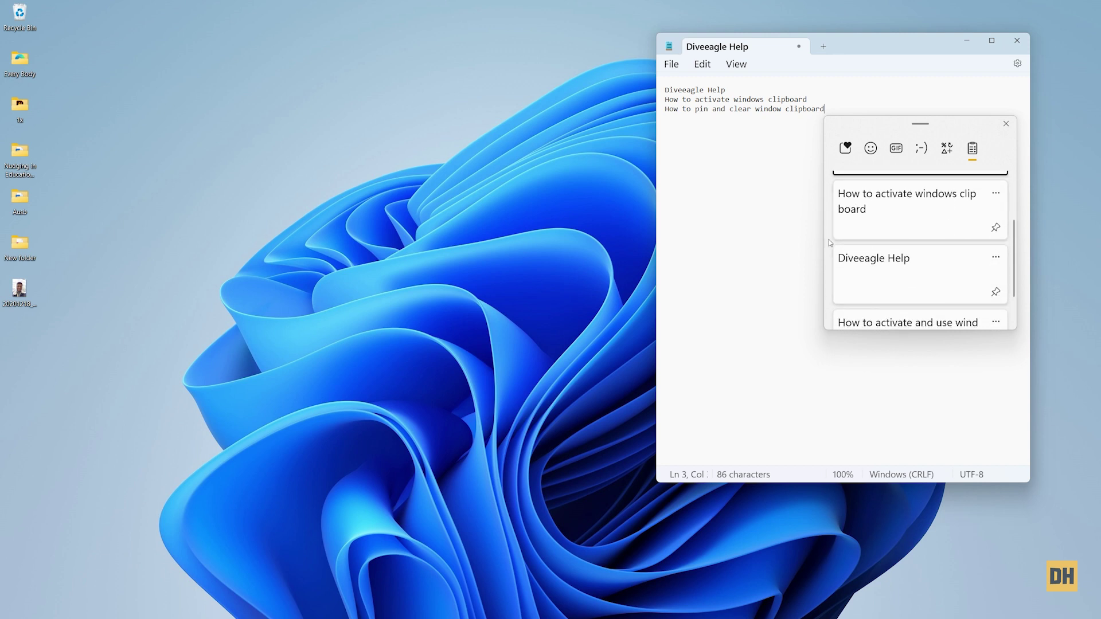
left_click(997, 293)
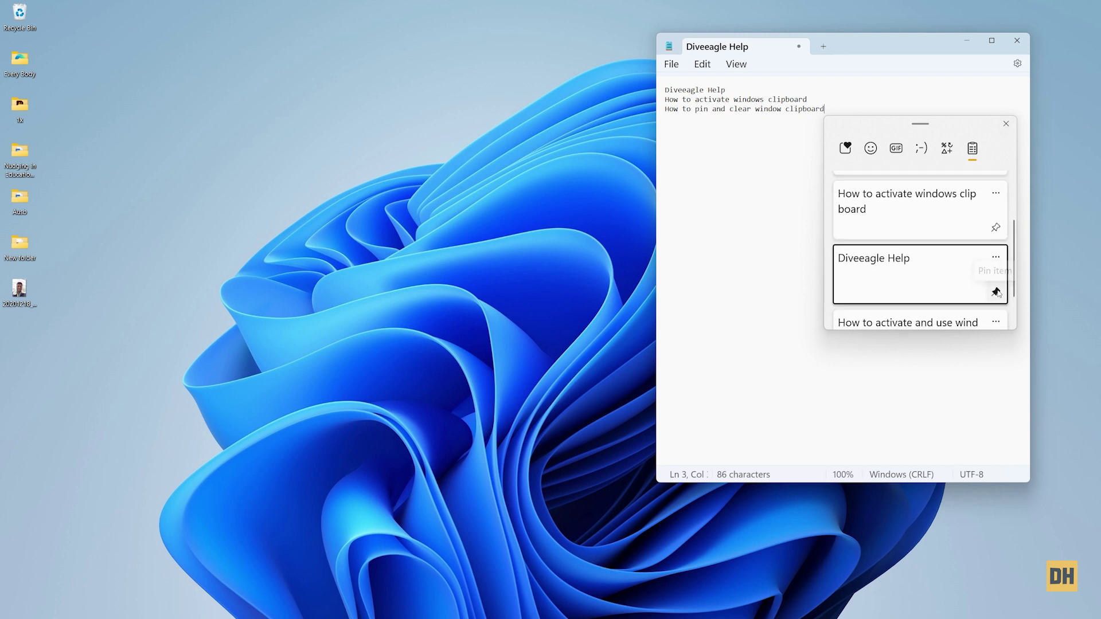
scroll(946, 275, "up", 2)
left_click(987, 185)
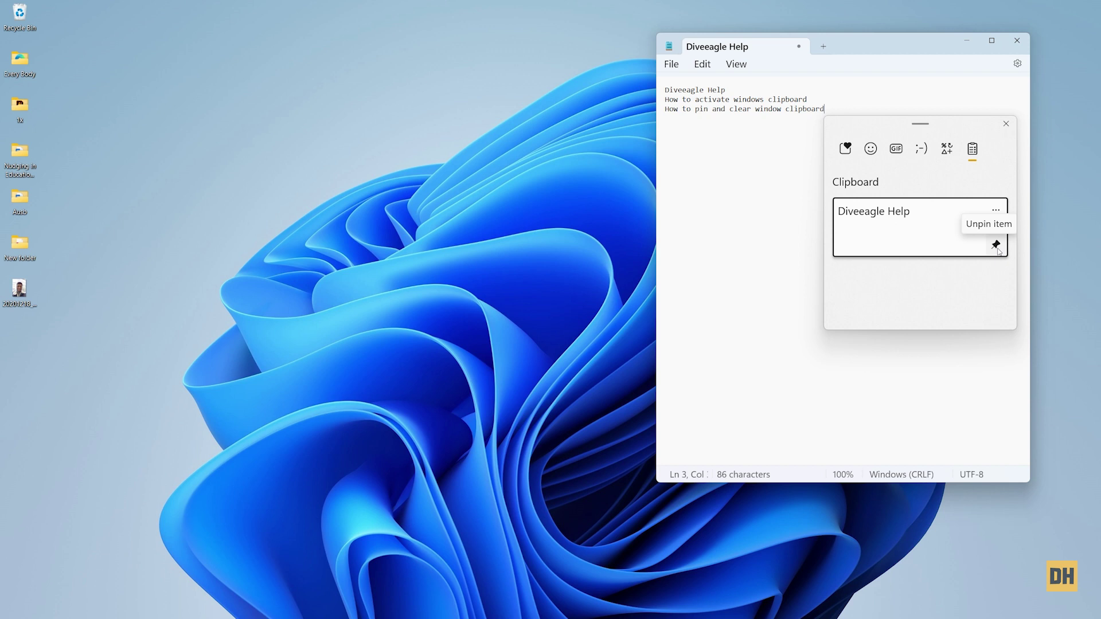
left_click(952, 223)
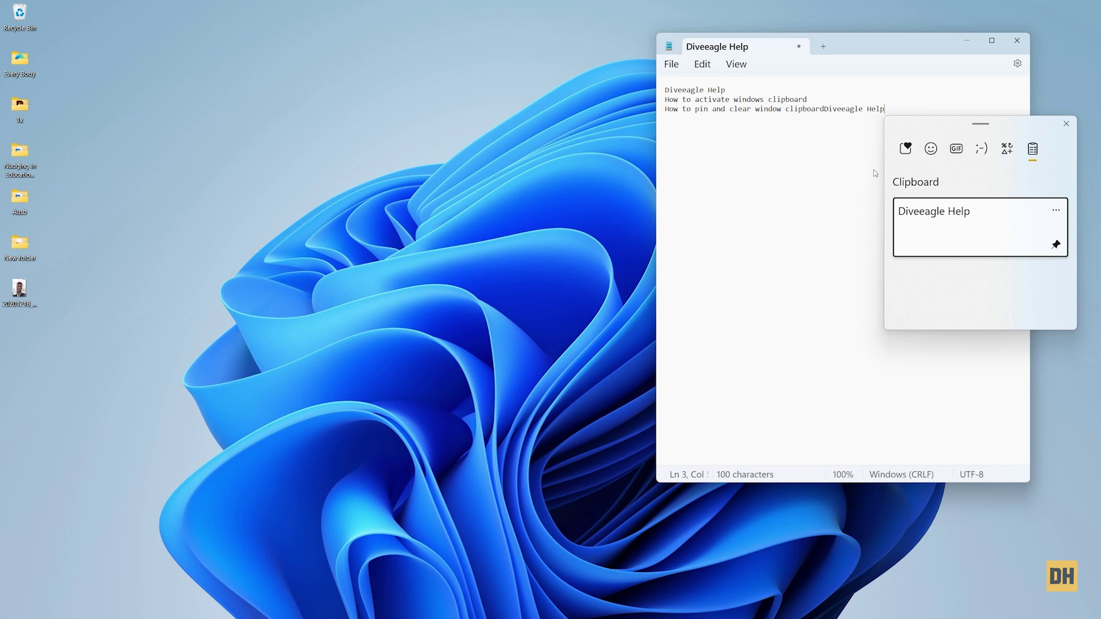
Paste 'Diveeagle Help' again at line 3's end and onto a new line 4.
left_click(976, 229)
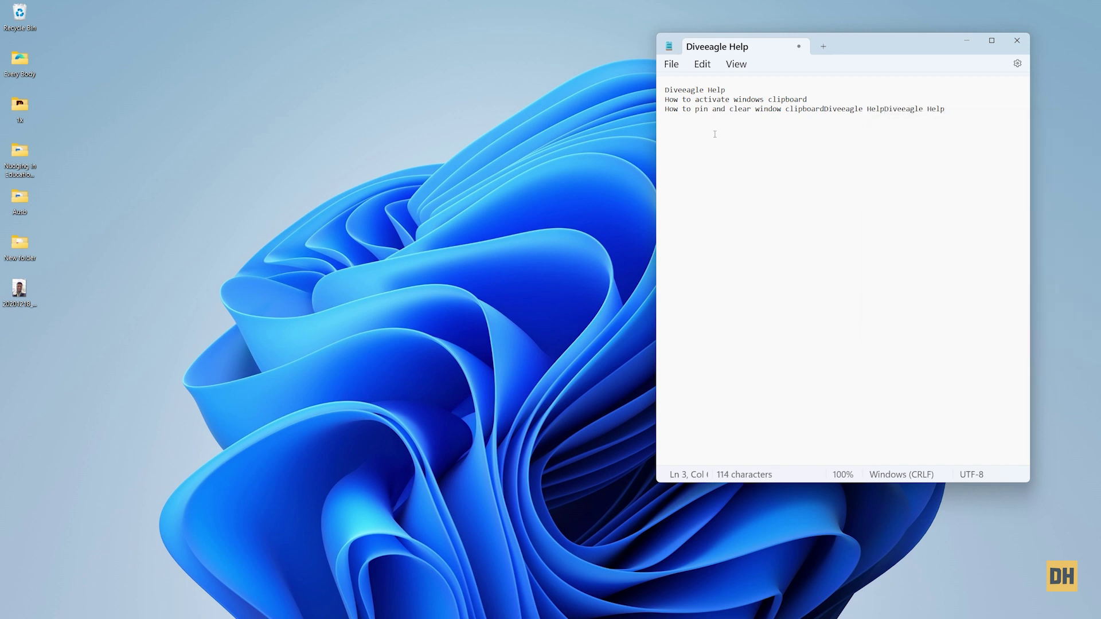
left_click(669, 119)
left_click(951, 109)
key("Return")
key("ctrl+v")
Select lines 2 and 3, then reopen clipboard history with the caret at line 4's end.
left_click_drag(808, 99, 664, 100)
key("ctrl+c")
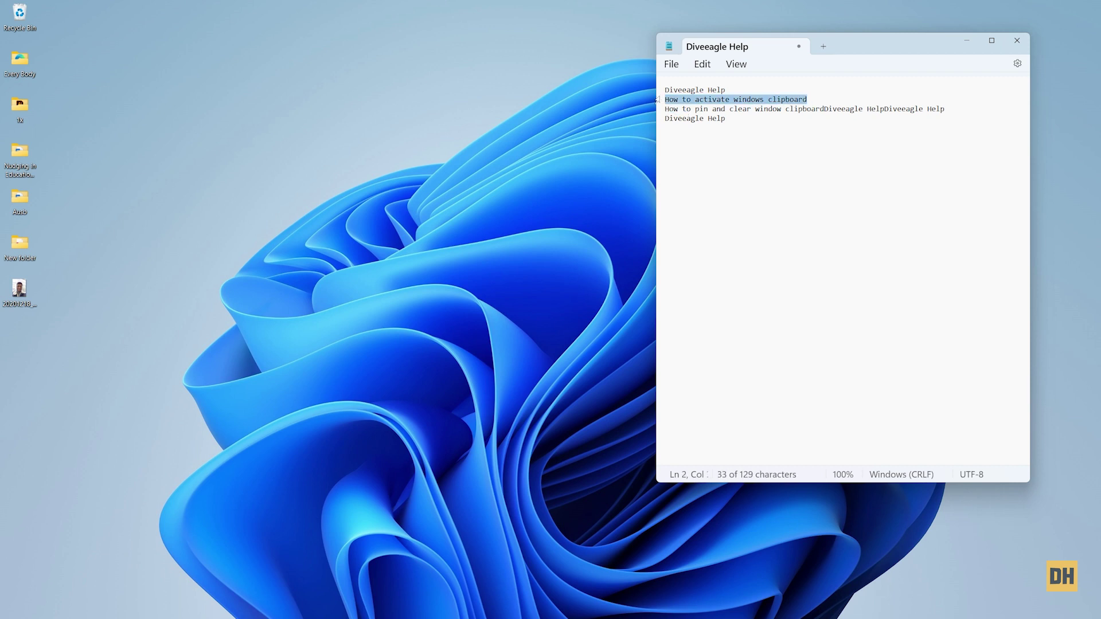
left_click_drag(945, 109, 661, 111)
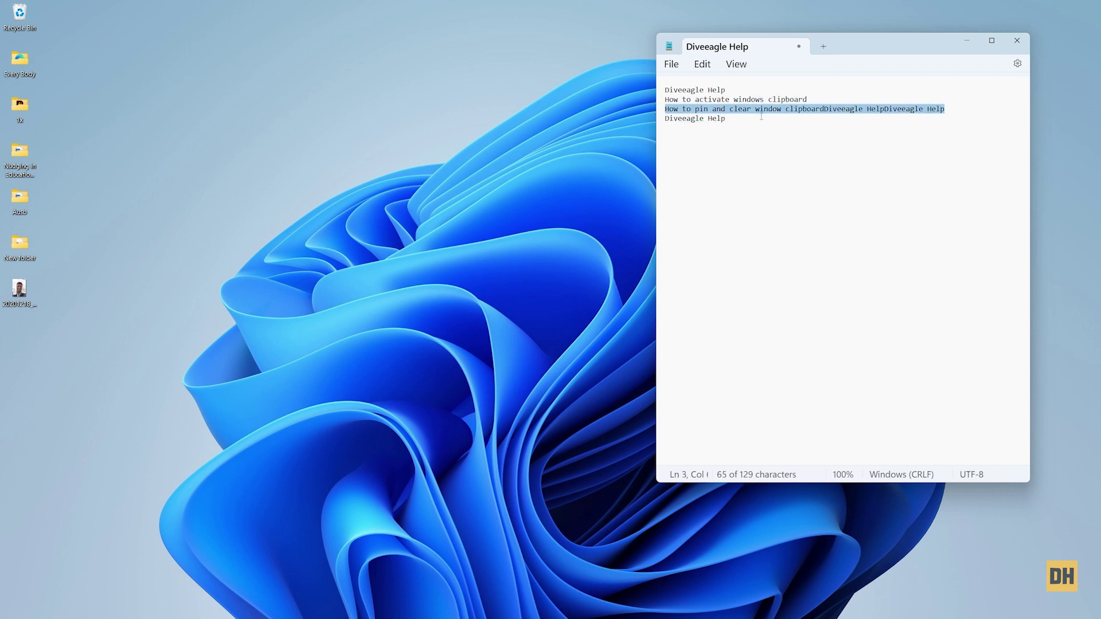
left_click(858, 272)
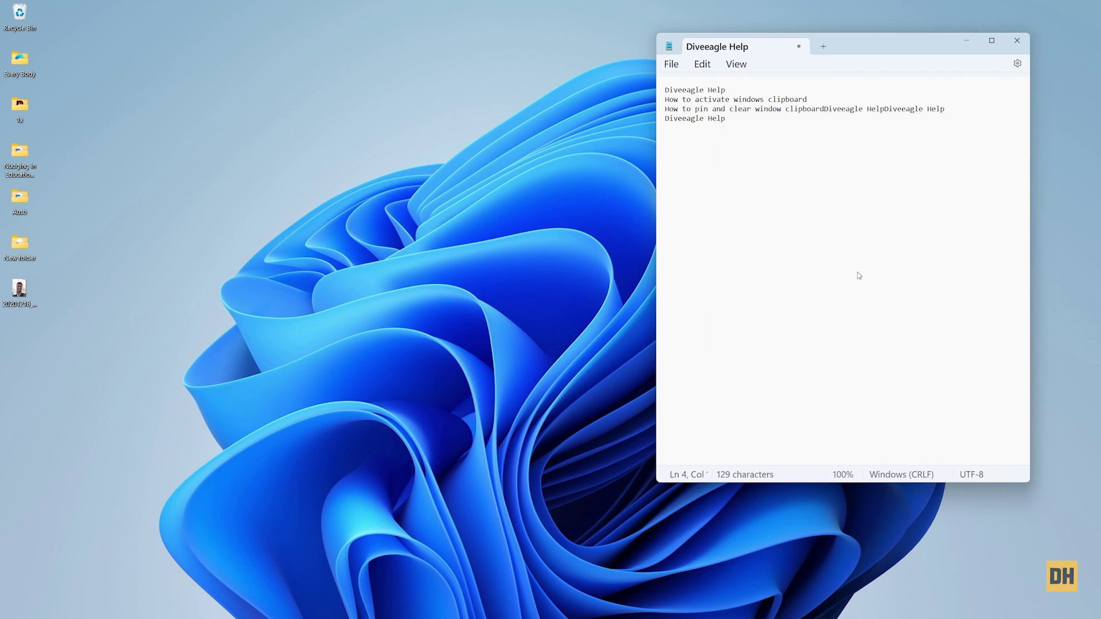
key("super+v")
scroll(858, 273, "down", 3)
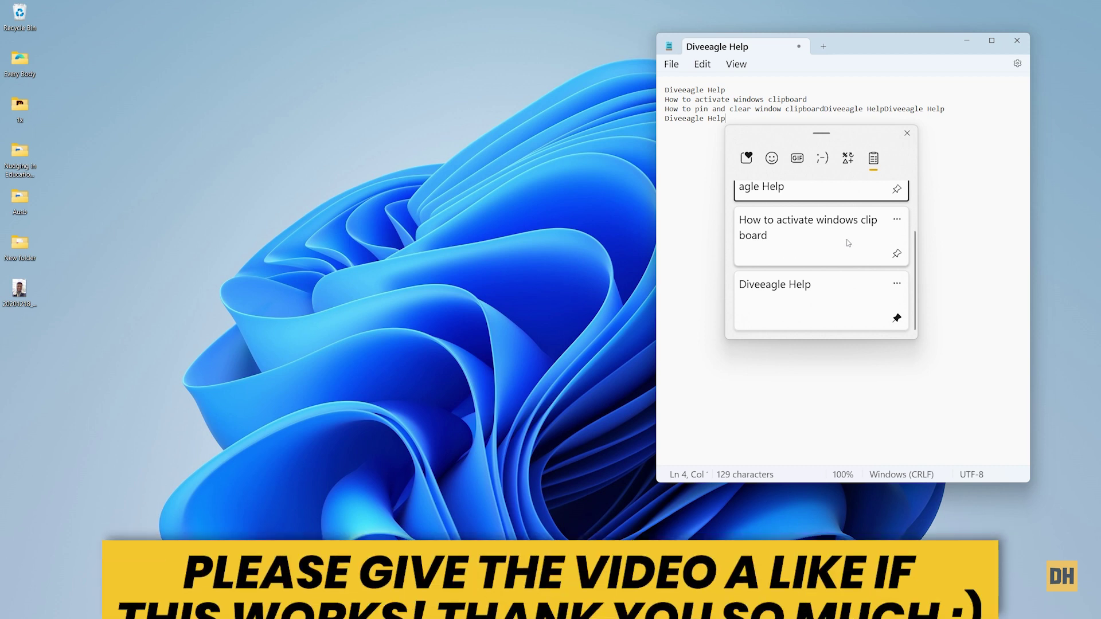
Paste 'How to activate windows clipboard' from history onto its own line, then again below it.
left_click(824, 244)
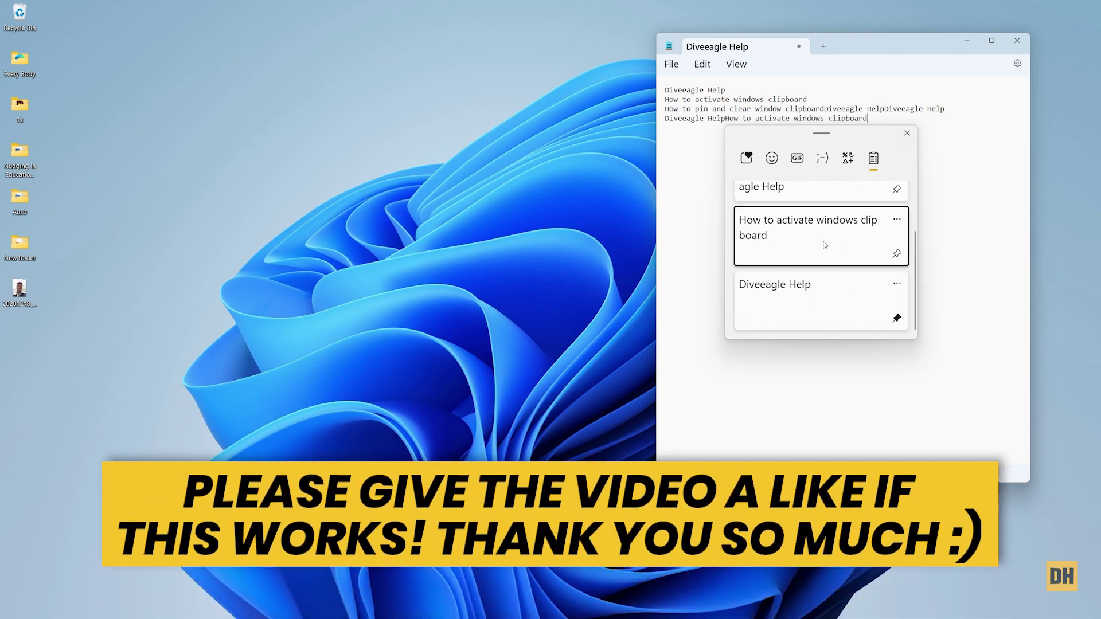
left_click(726, 119)
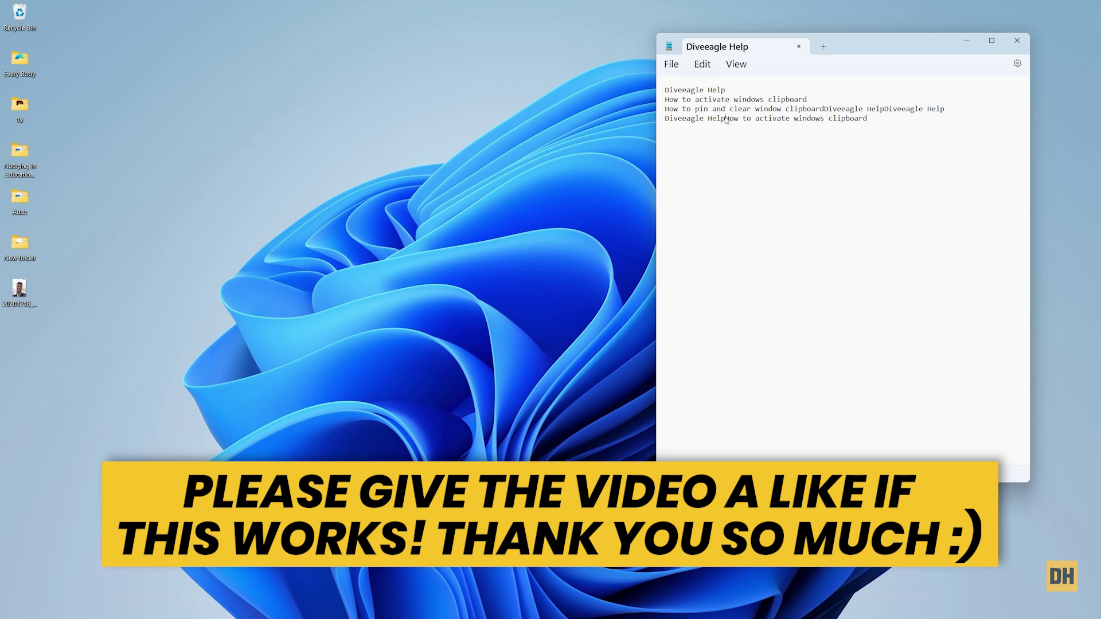
key("Return")
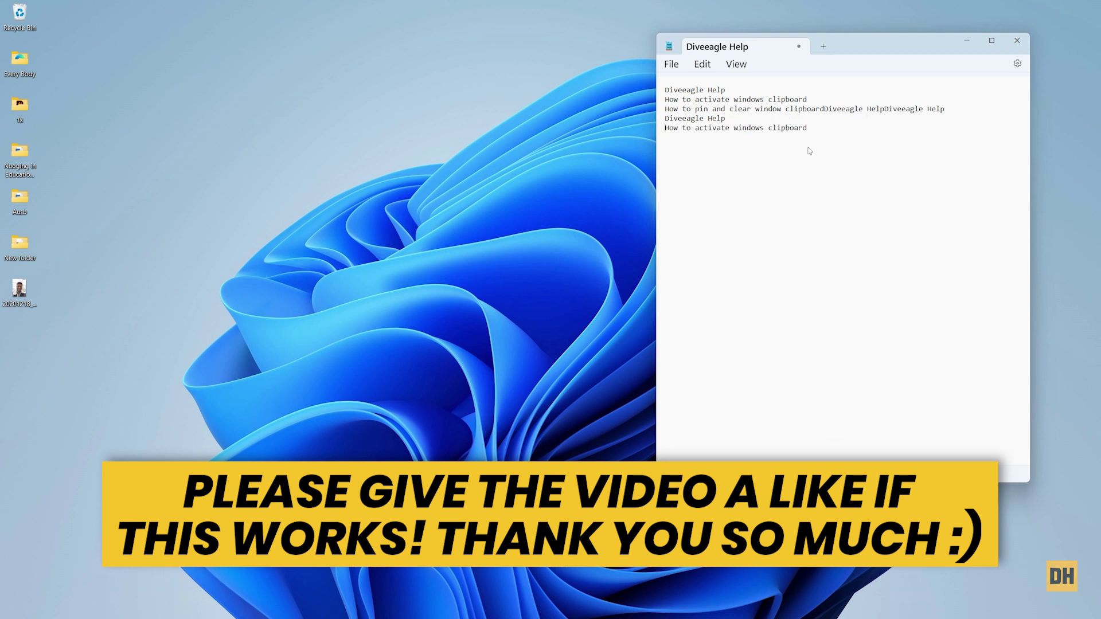
left_click(812, 131)
key("Return")
key("ctrl+v")
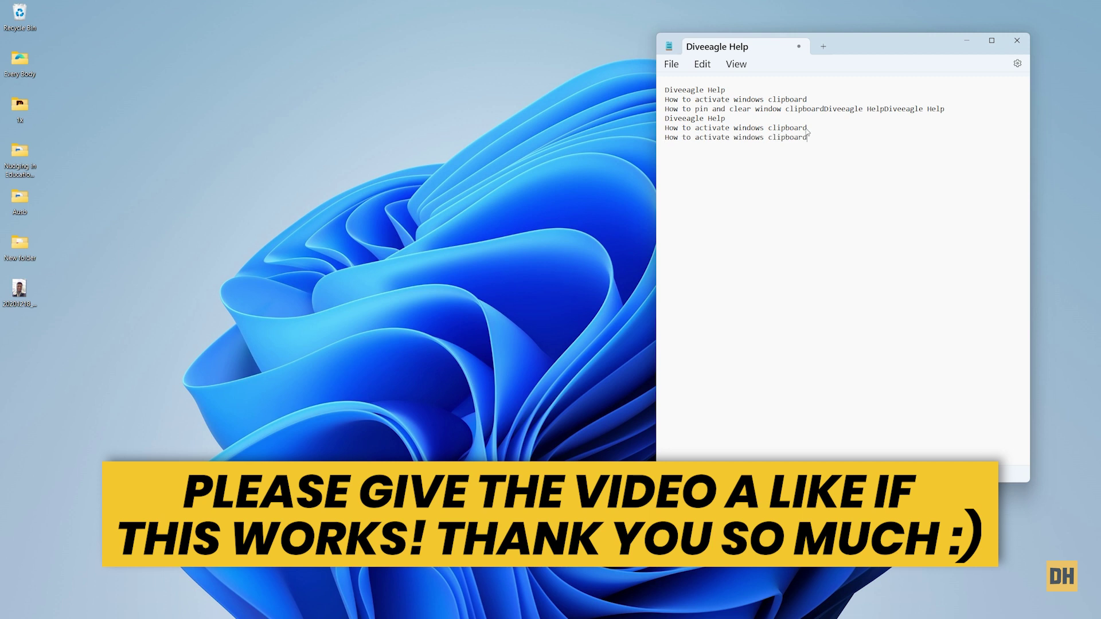